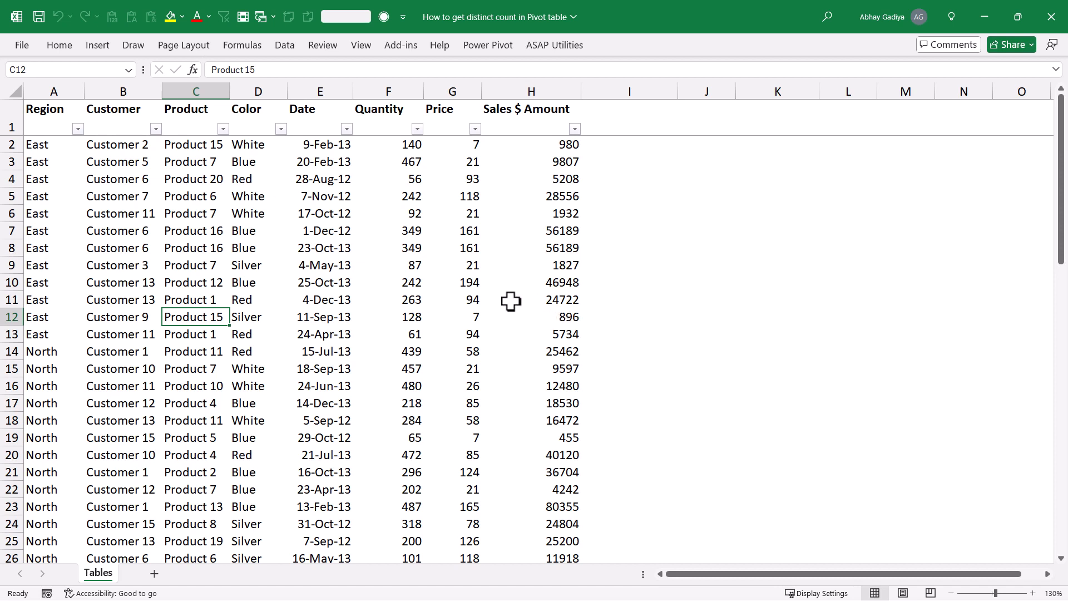
Insert a PivotTable from Tables!$A$1:$H$65 on a new worksheet, adding the data to the Data Model
left_click(150, 179)
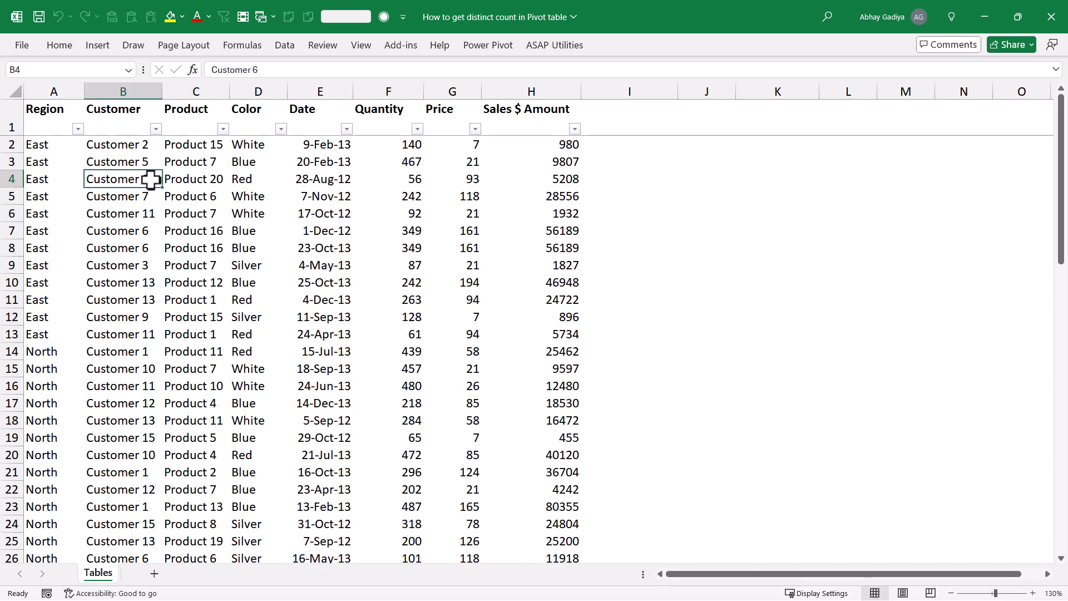
key("ctrl+a")
left_click(99, 46)
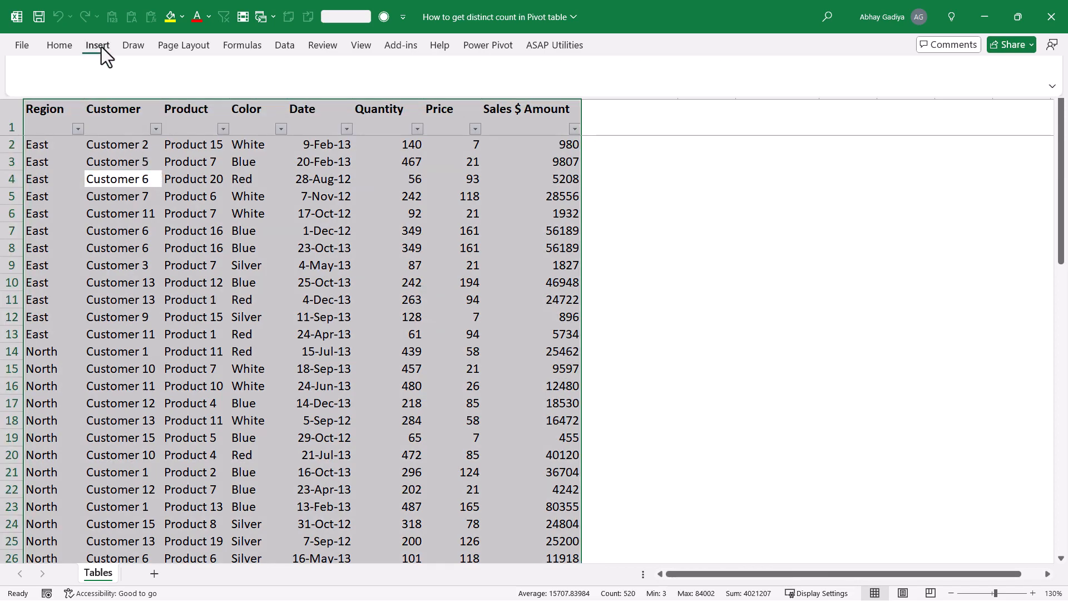
left_click(37, 94)
left_click(53, 117)
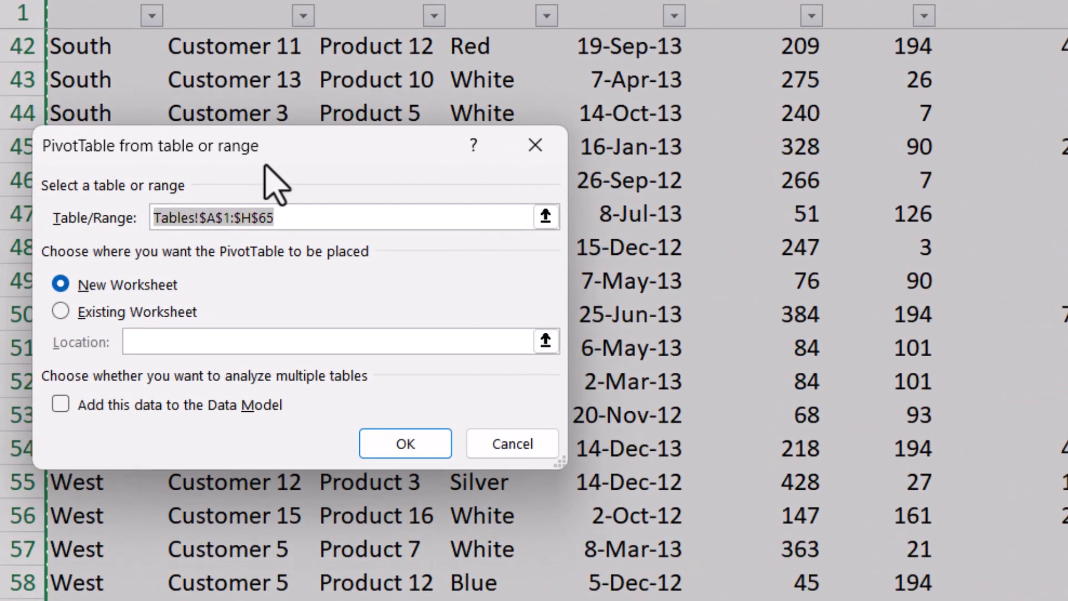
left_click(149, 409)
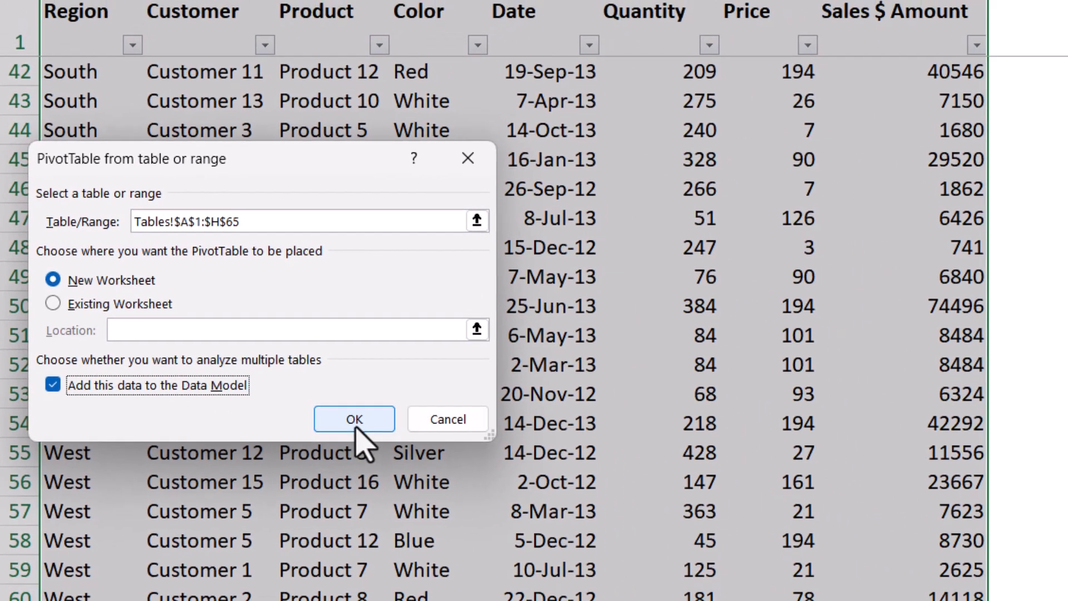
left_click(356, 424)
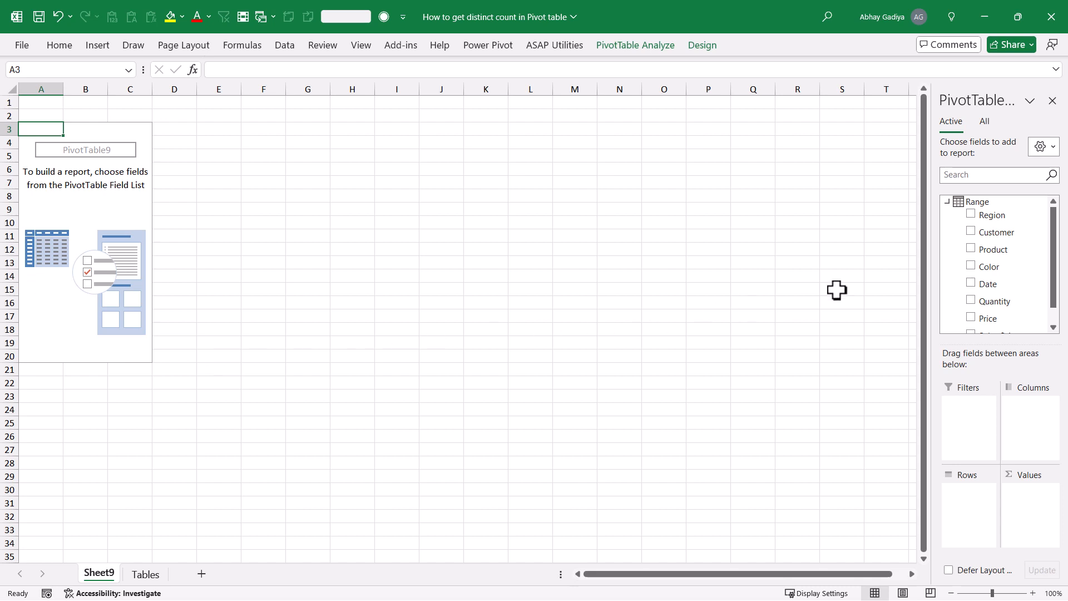
Place Region in the PivotTable's rows and add Customer and Product as values
left_click_drag(945, 109, 378, 158)
left_click_drag(516, 310, 584, 546)
left_click_drag(488, 157, 546, 99)
left_click_drag(487, 215, 491, 432)
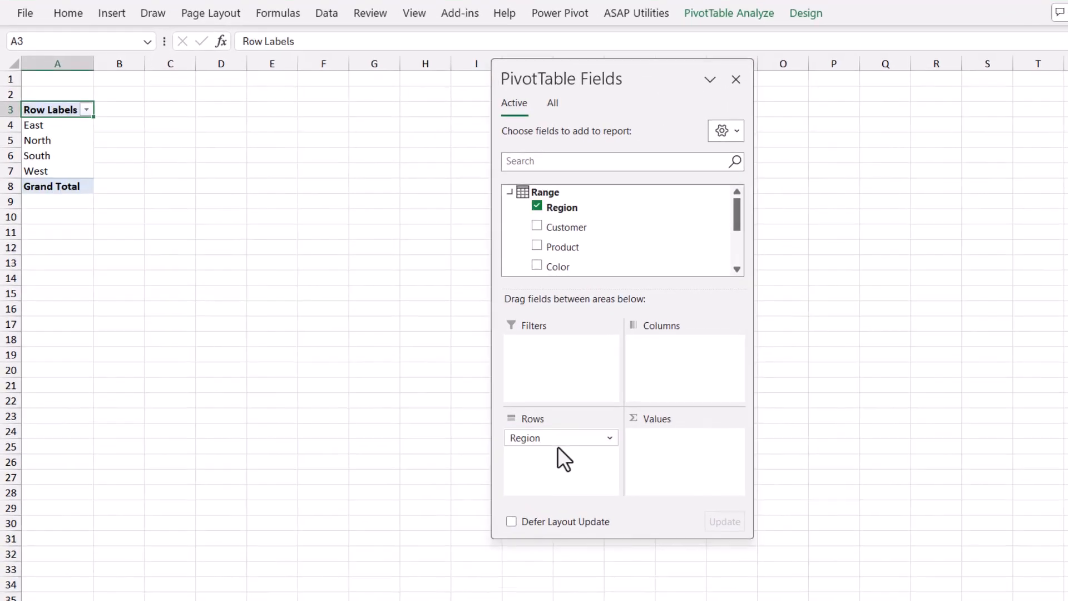
left_click_drag(559, 224, 657, 439)
left_click_drag(689, 261, 846, 552)
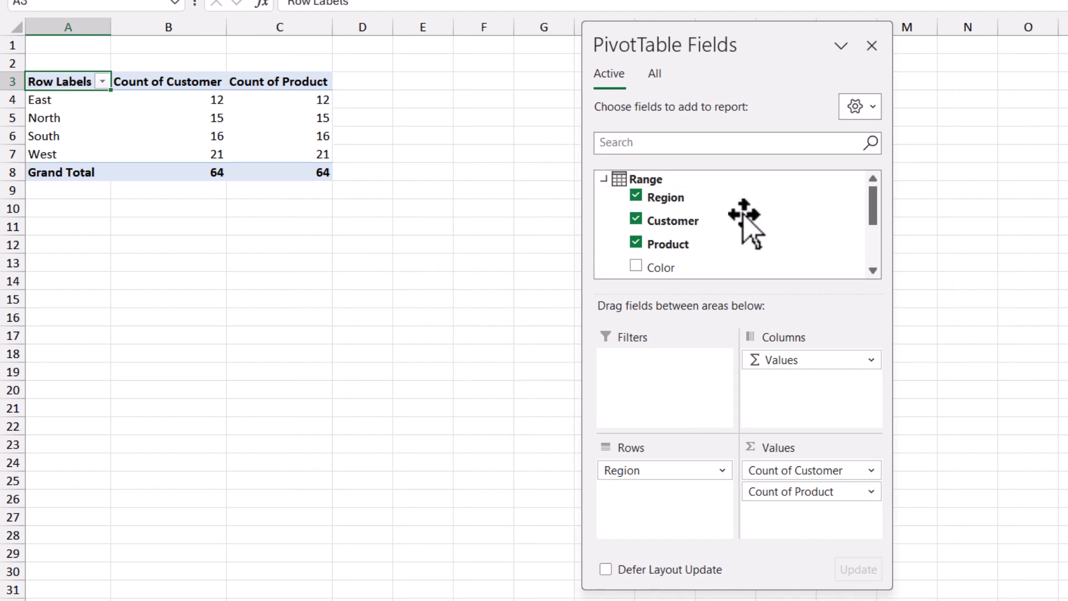
Add Sales $ Amount as the first PivotTable value, ahead of Customer and Product, and close the field list
scroll(869, 227, "down", 1)
scroll(869, 227, "down", 1)
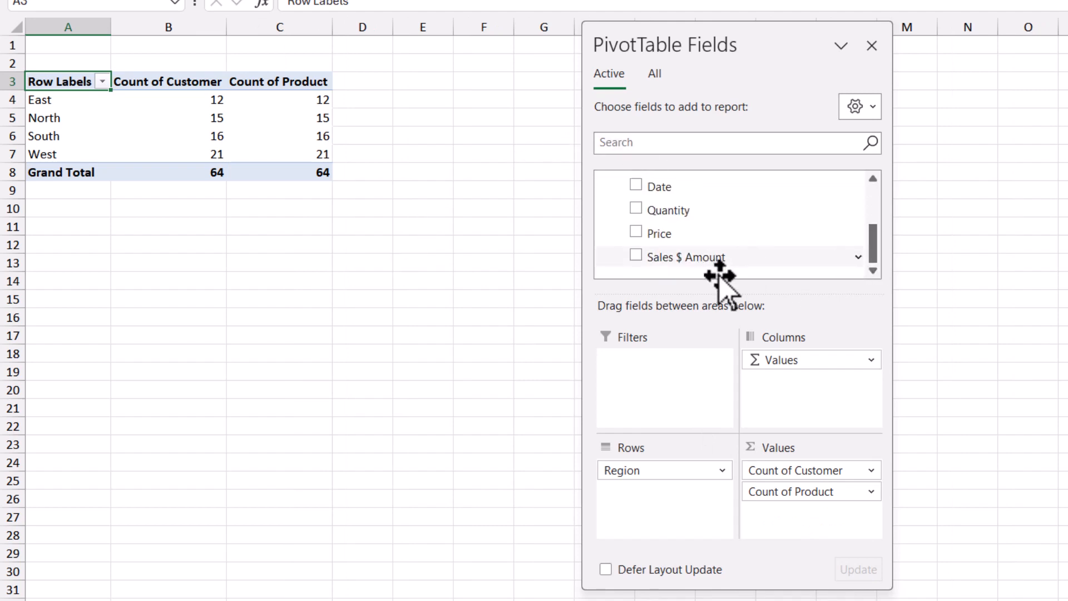
left_click_drag(719, 262, 871, 470)
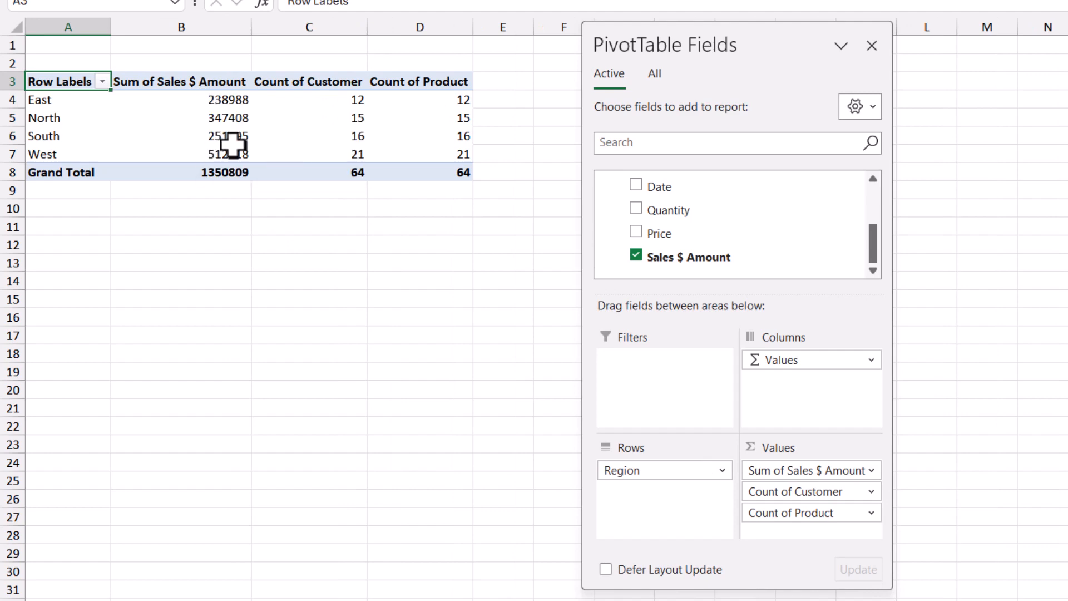
scroll(231, 143, "up", 2, "ctrl")
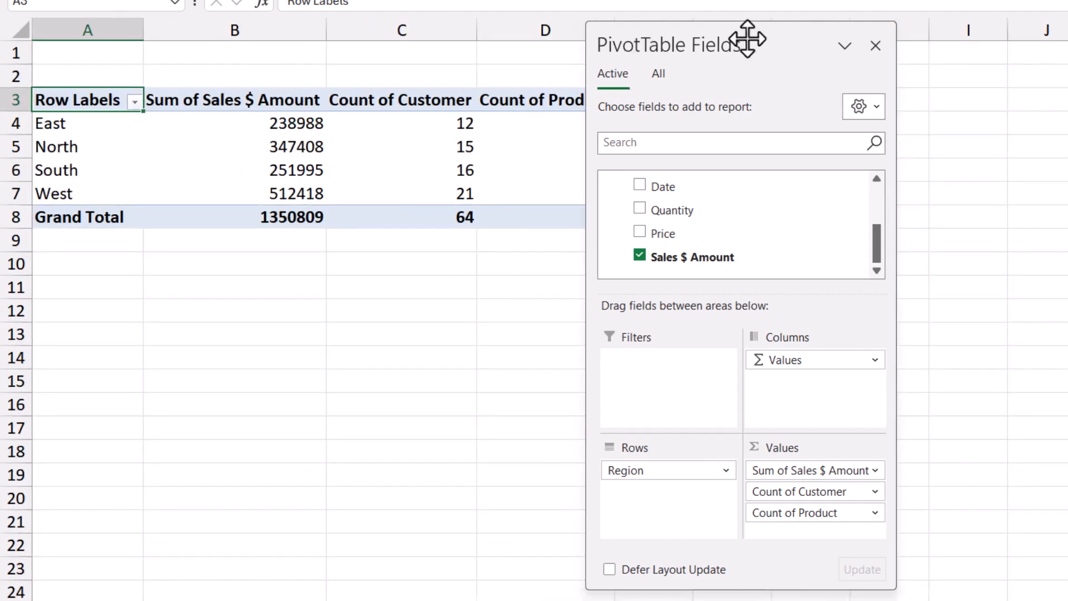
left_click_drag(746, 35, 868, 62)
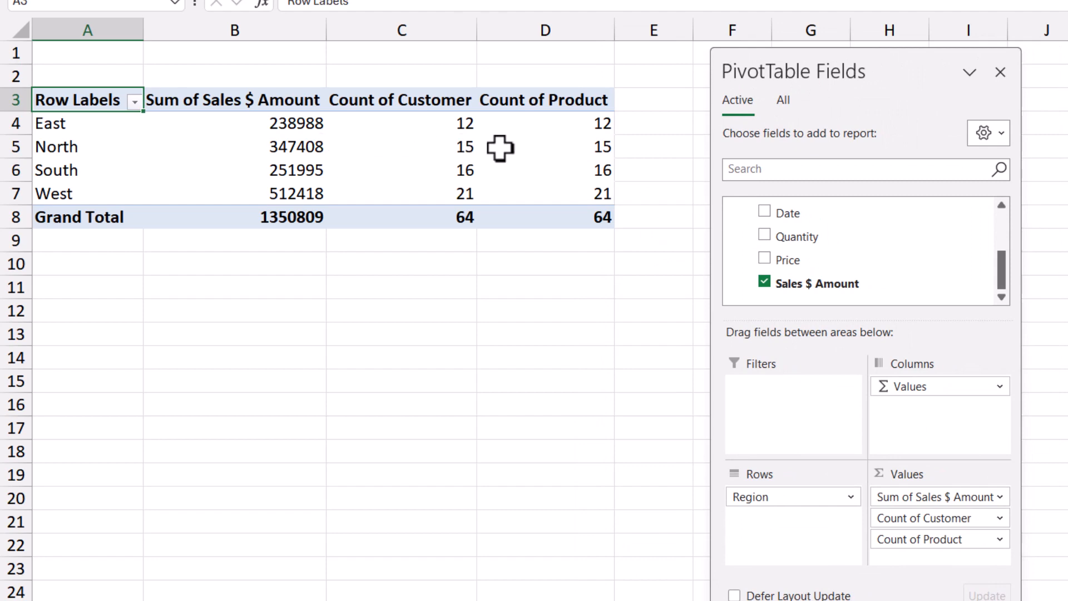
left_click(1000, 72)
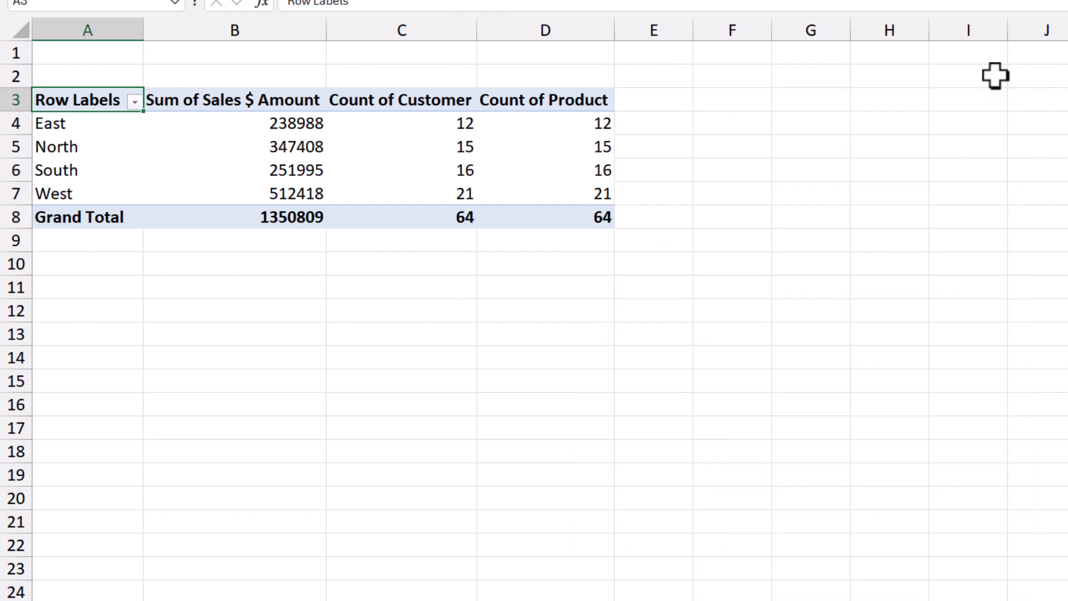
Calculate sales per customer beside the PivotTable with =B4/C4 in E4 and fill it down to E7
left_click(663, 105)
key("Down")
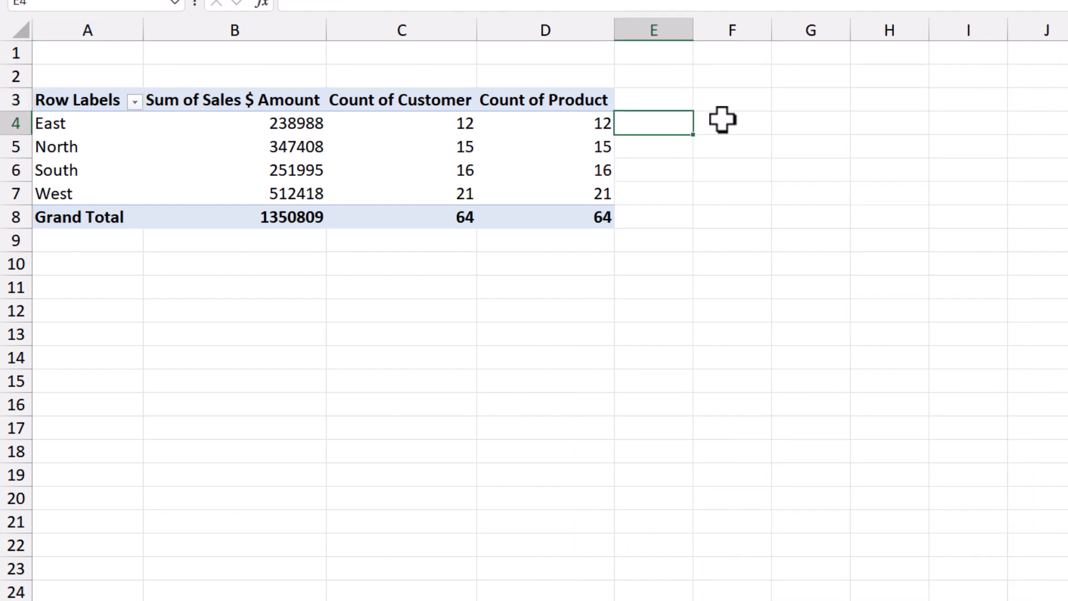
type("=")
key("Left")
key("Left")
key("Left")
type("/")
key("Left")
key("Left")
key("ctrl+Return")
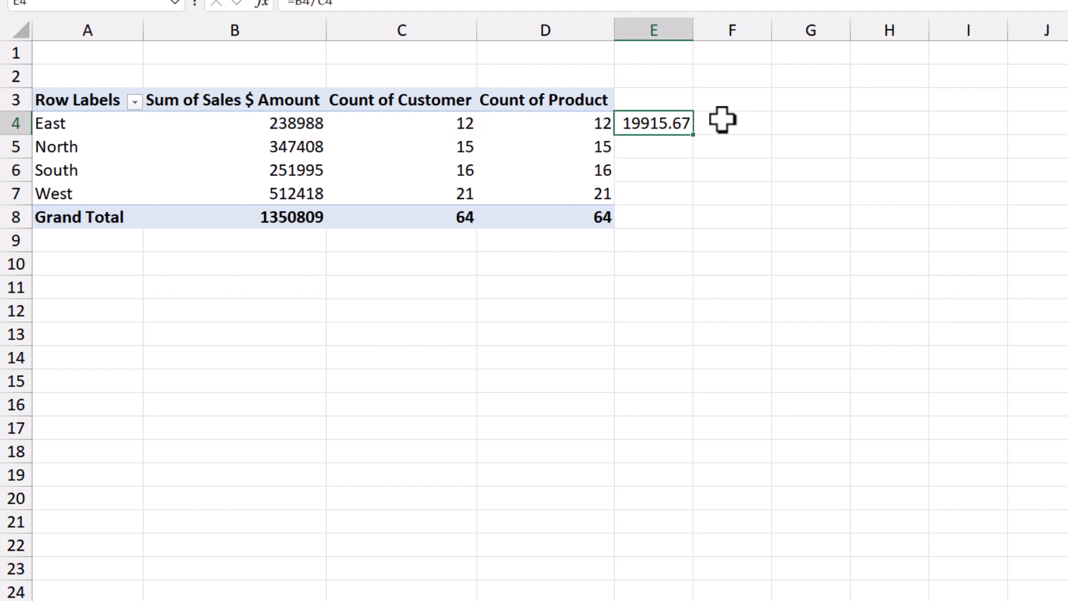
left_click_drag(693, 135, 701, 204)
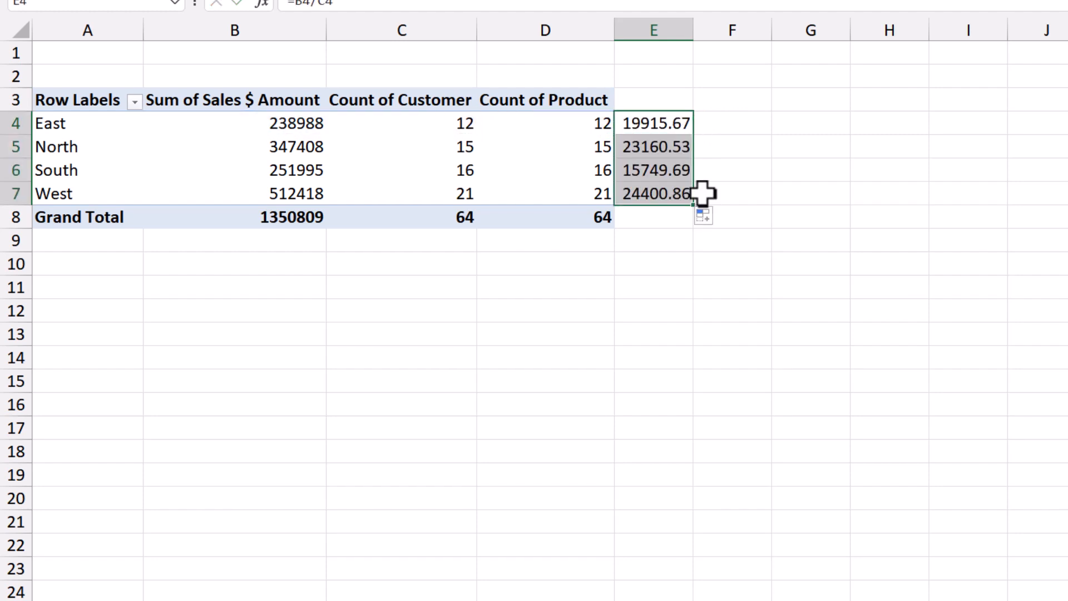
Check East's sales and customer count cells, and filter the Region column on the Tables sheet to East only
left_click(302, 126)
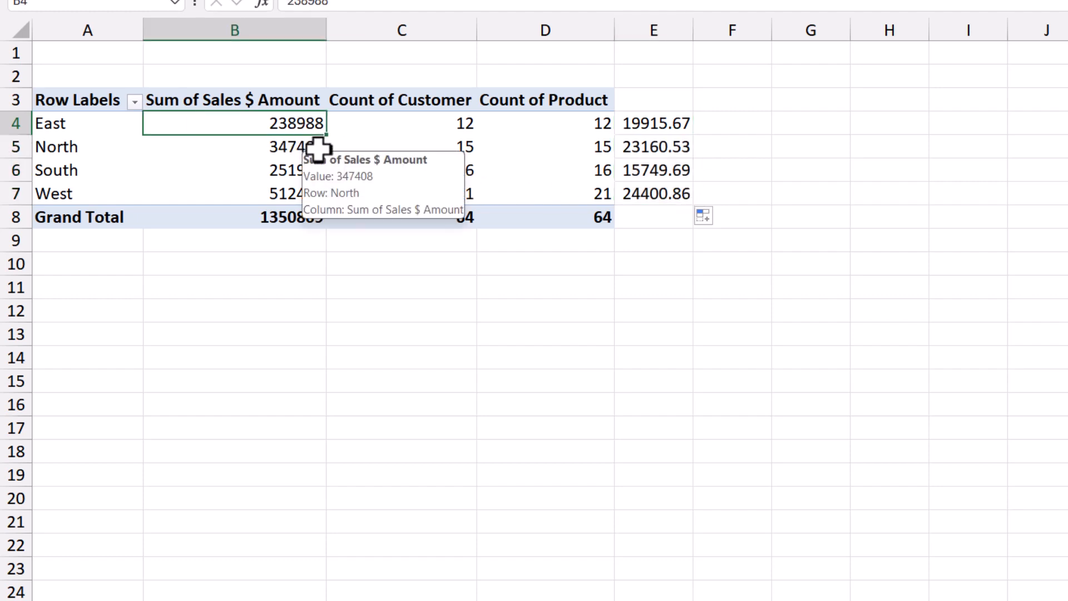
left_click(441, 136)
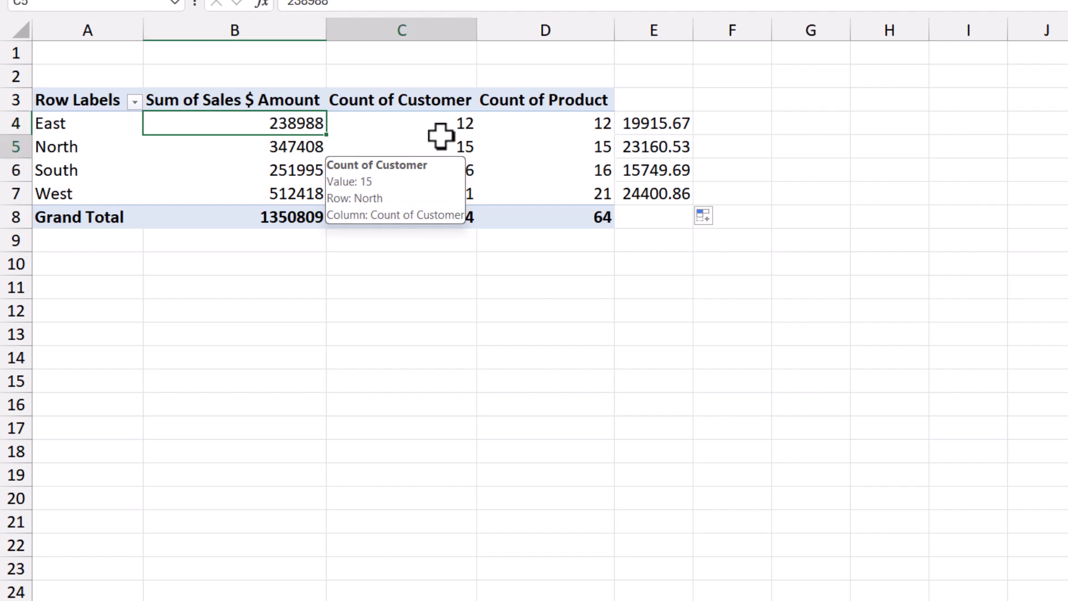
left_click(439, 124)
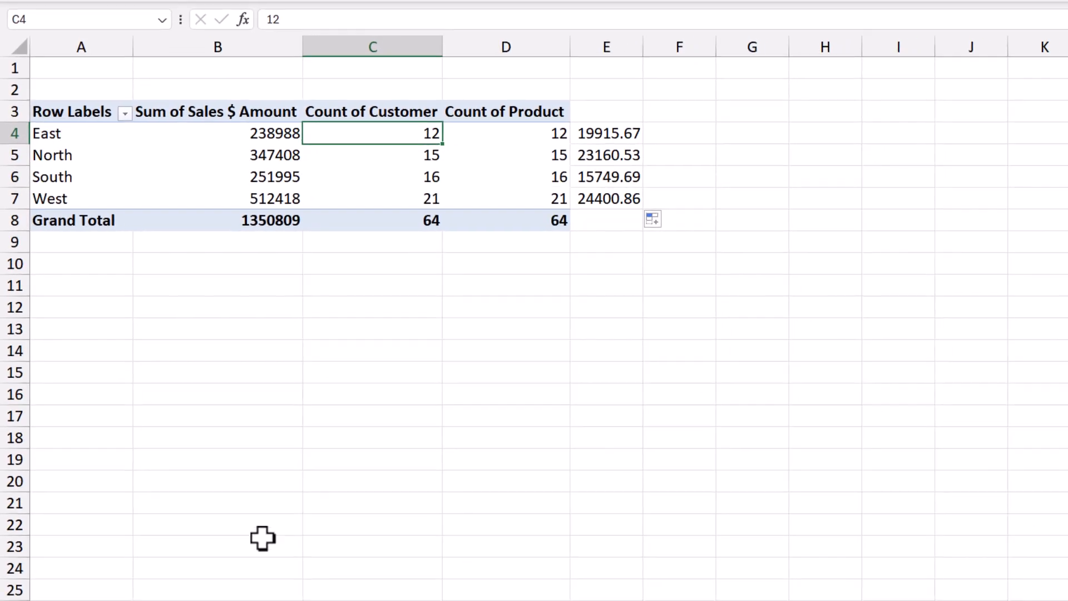
left_click(145, 574)
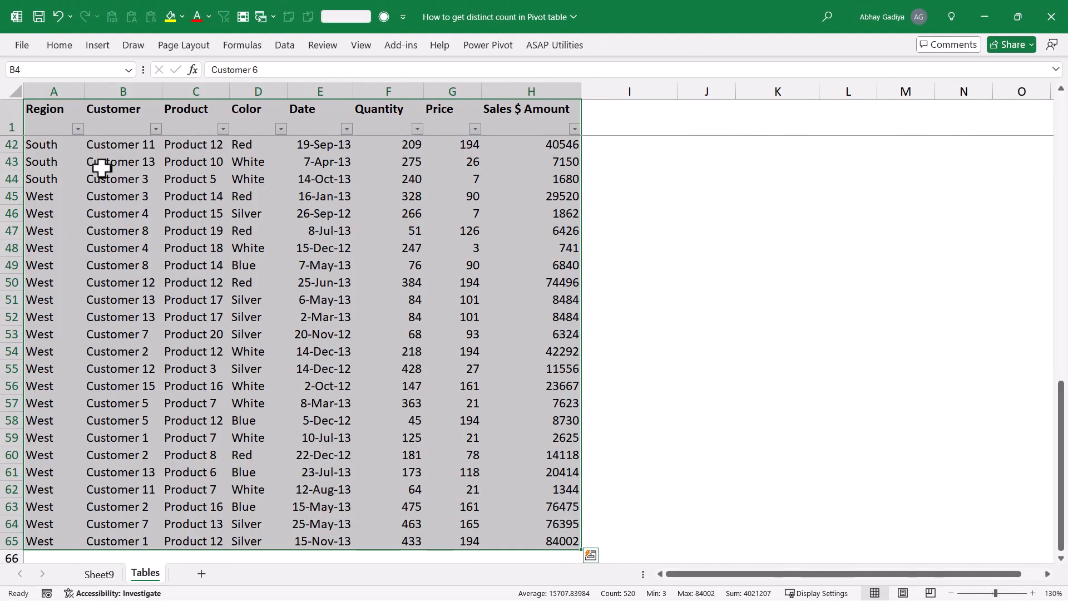
left_click(78, 129)
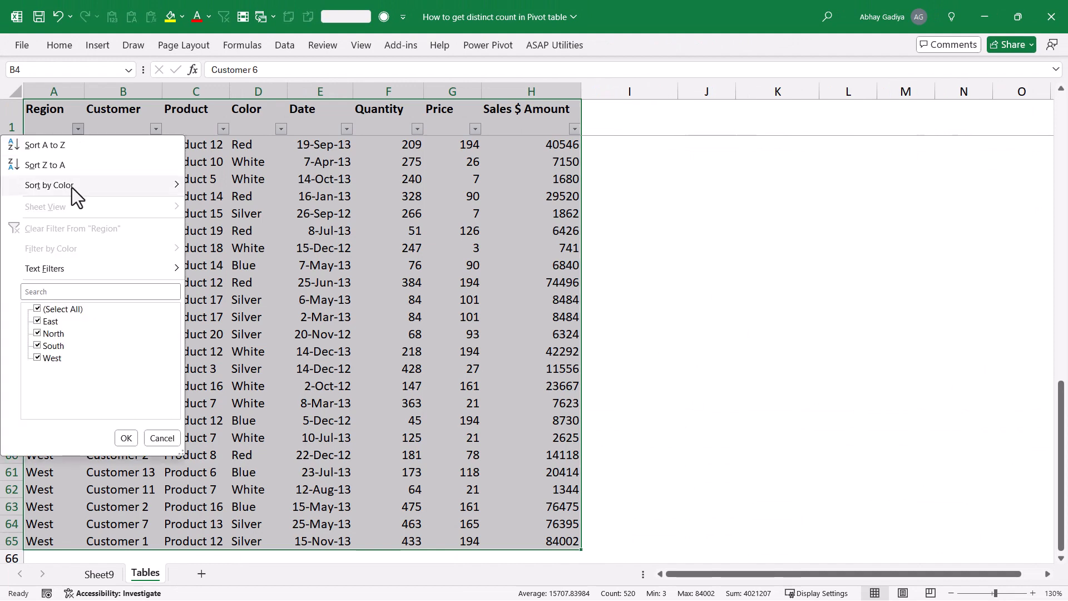
left_click(55, 310)
left_click(49, 321)
left_click(126, 438)
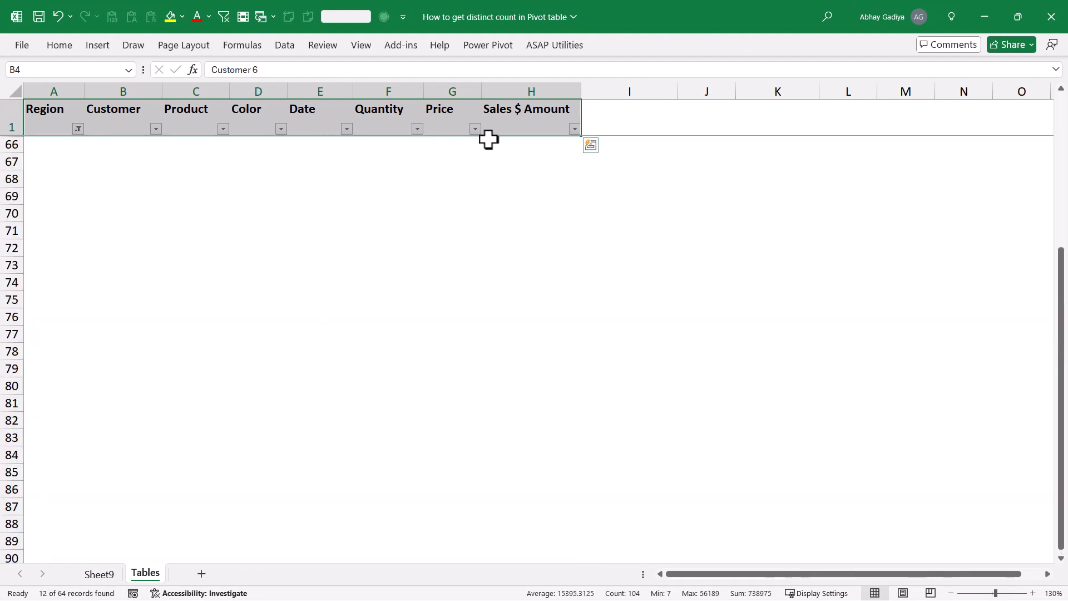
Select all of East's Sales $ Amount values in the filtered data to check their total
left_click(507, 122)
key("Down")
key("ctrl+shift+Down")
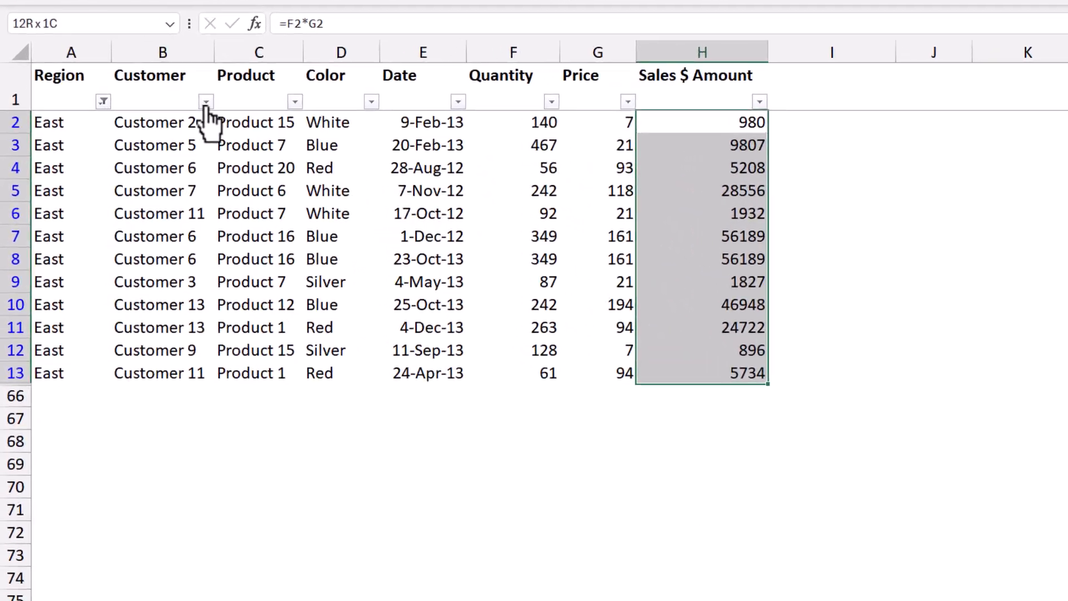
Compare East's unique customers in the Customer filter list and the repeated Customer entries with the PivotTable's customer count
left_click(206, 102)
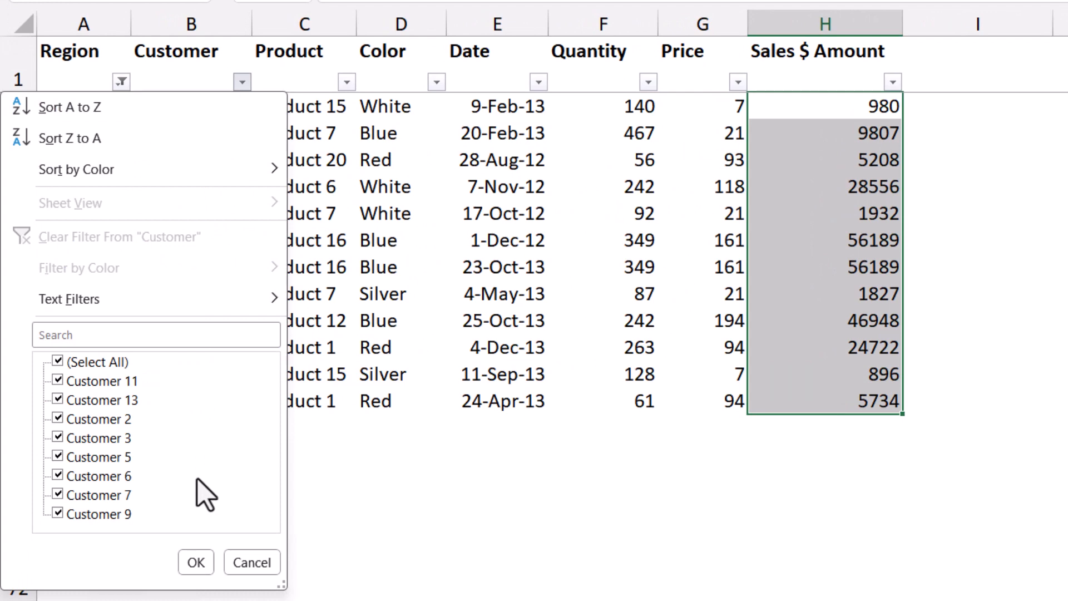
left_click(404, 309)
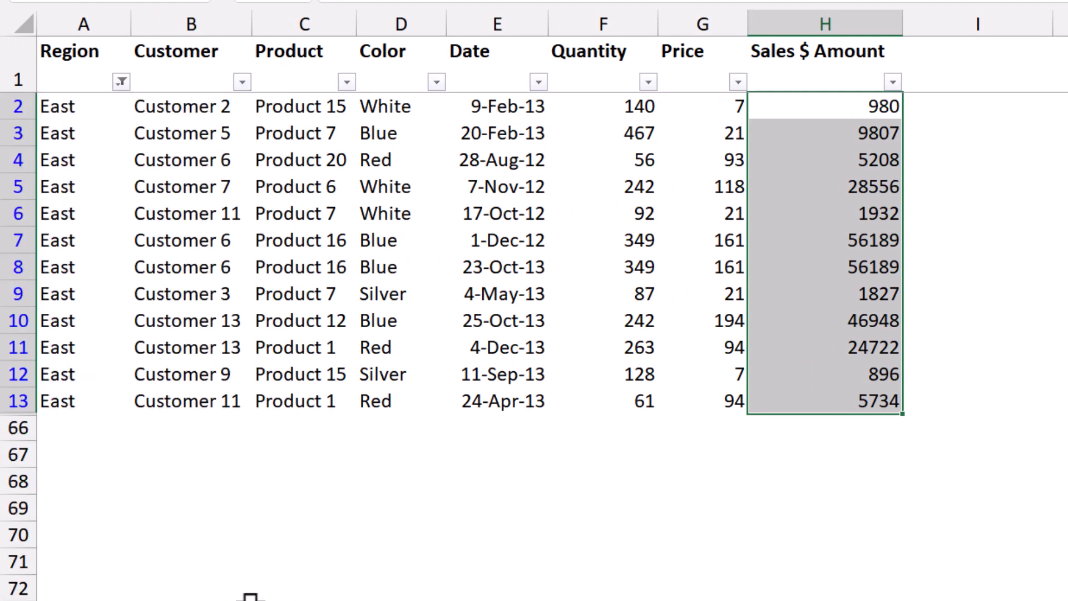
left_click(334, 599)
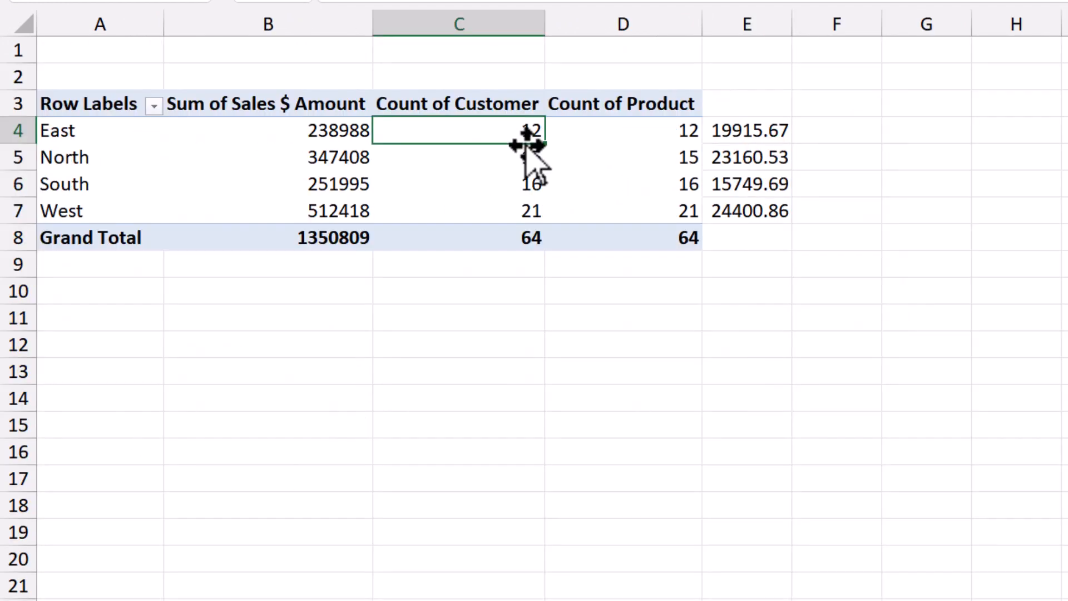
left_click(250, 600)
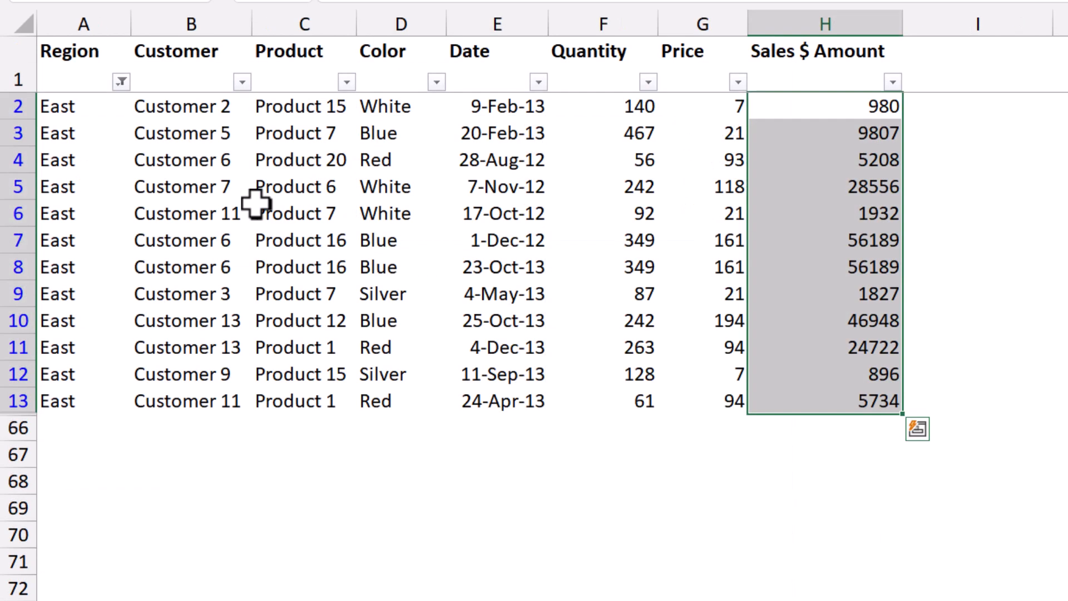
left_click(242, 83)
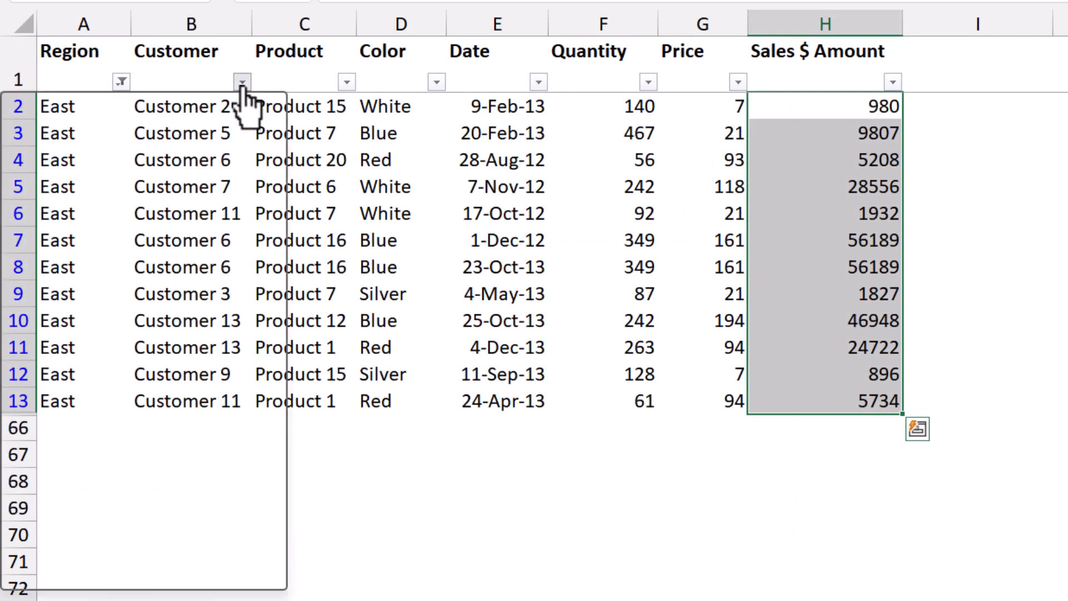
left_click(359, 173)
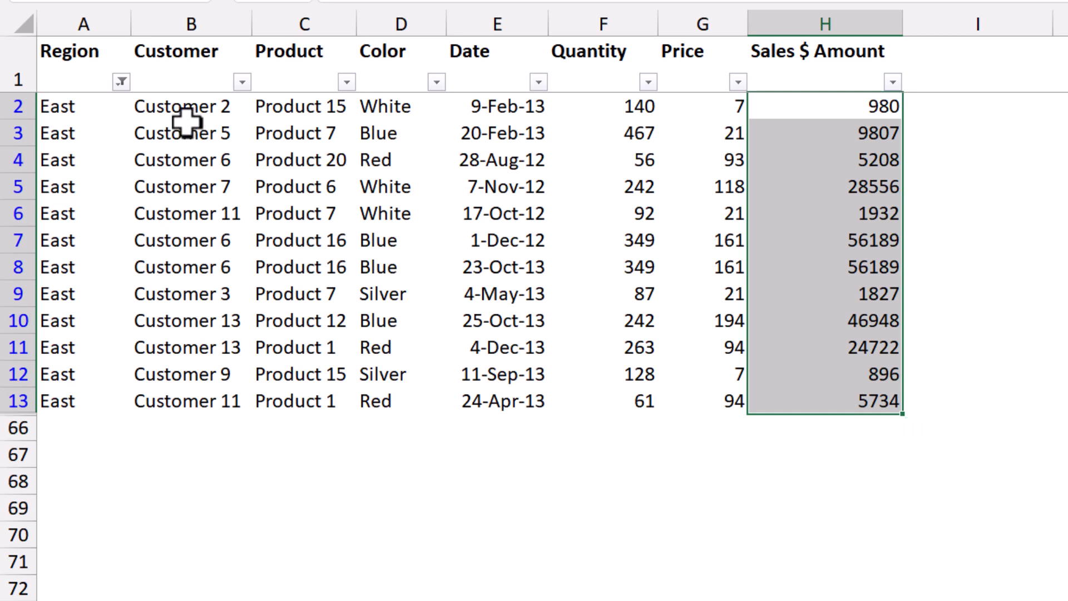
left_click_drag(198, 109, 183, 389)
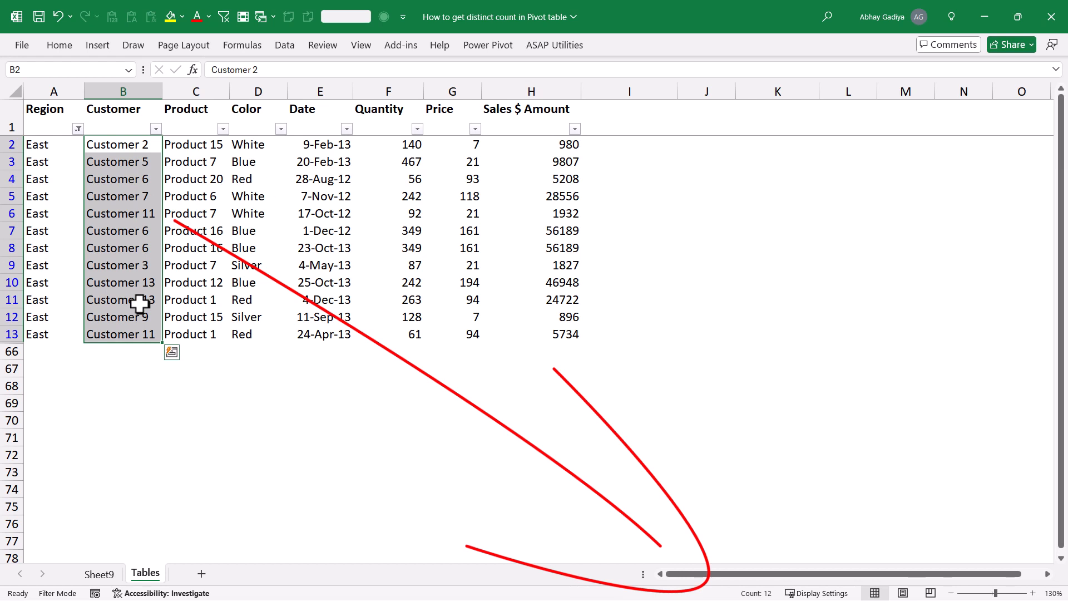
Change the PivotTable's Customer value field on Sheet9 to summarize by Distinct Count
left_click(108, 574)
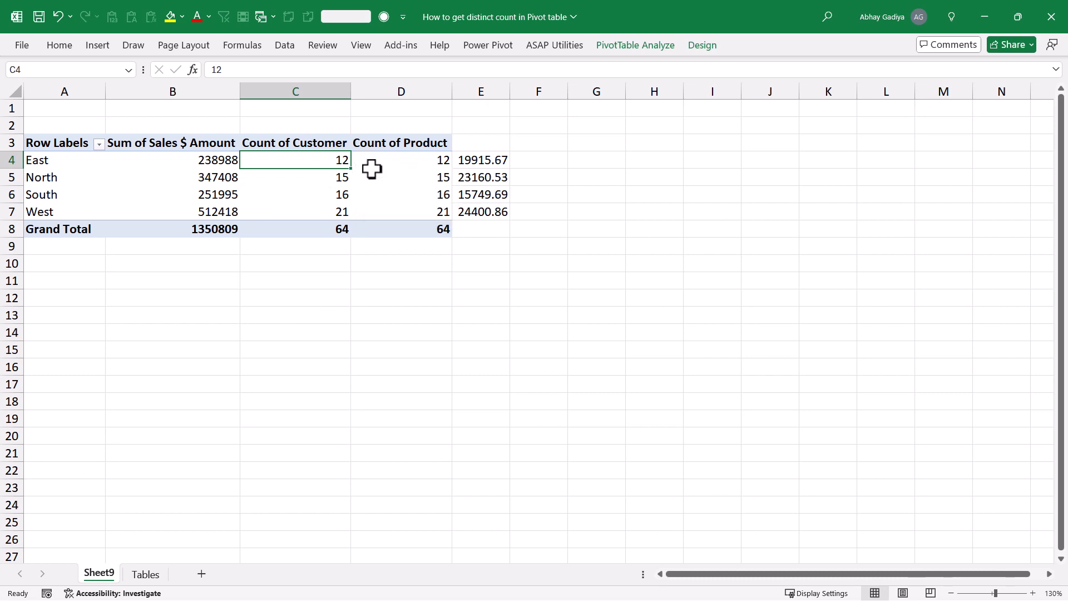
mouse_move(405, 165)
right_click(310, 158)
left_click(390, 402)
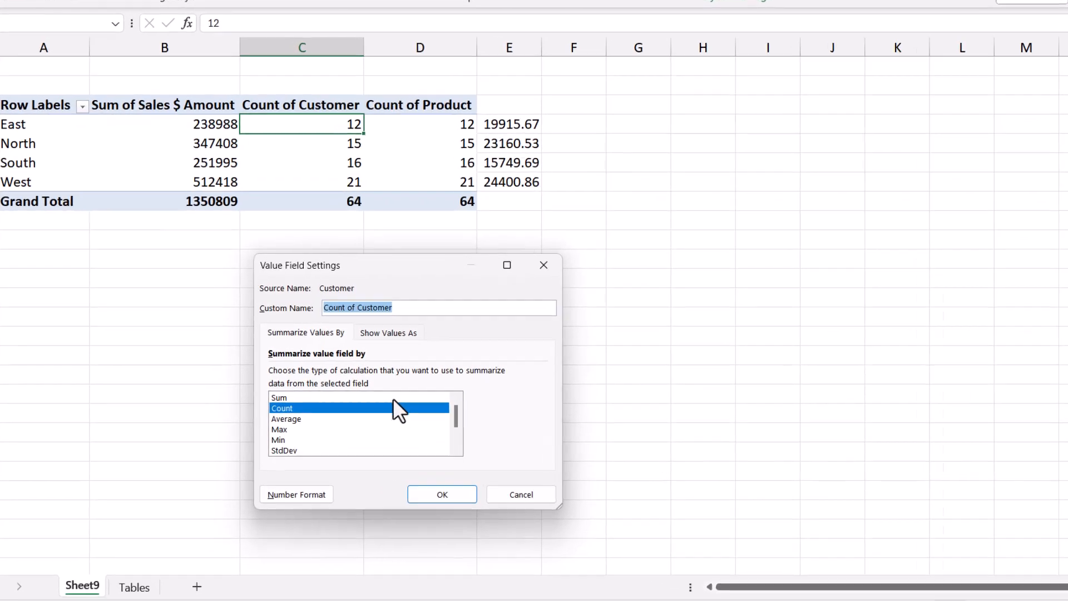
scroll(393, 411, "down", 2)
left_click(317, 450)
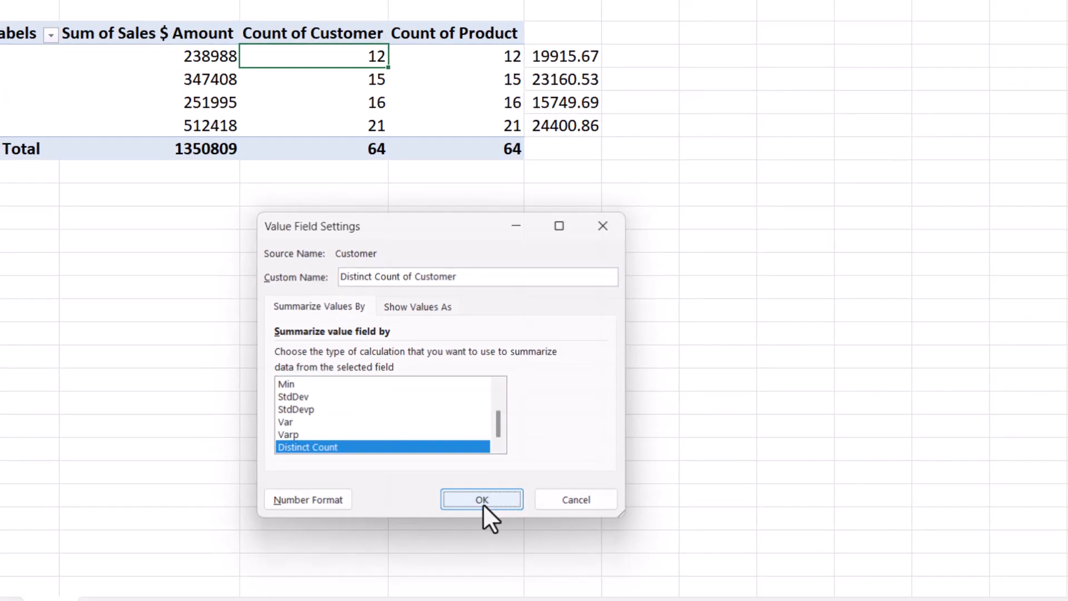
left_click(621, 525)
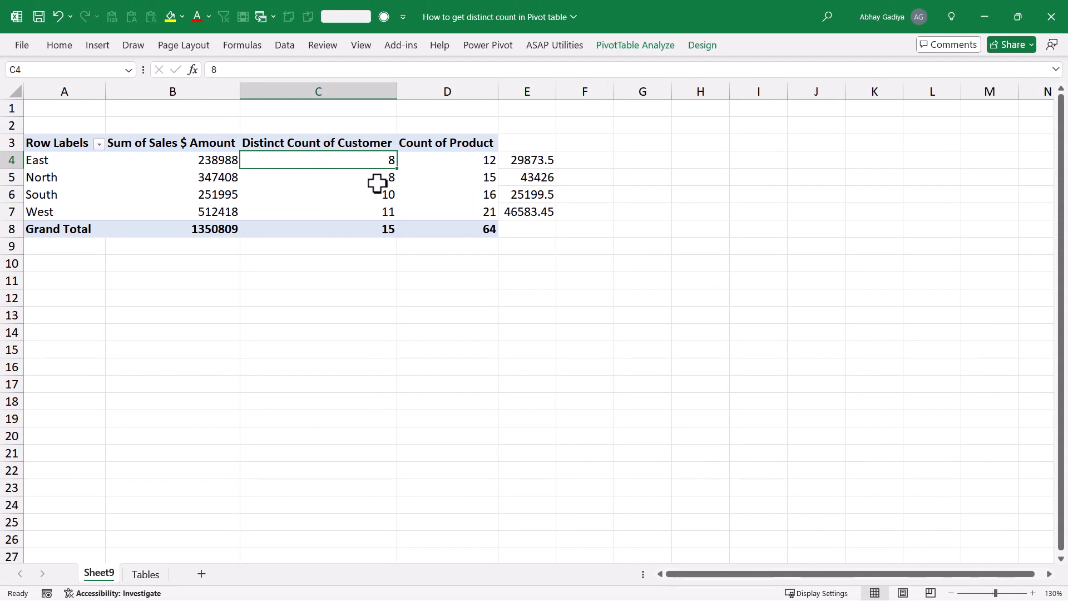
Change the PivotTable's Product value field to summarize by Distinct Count
right_click(441, 167)
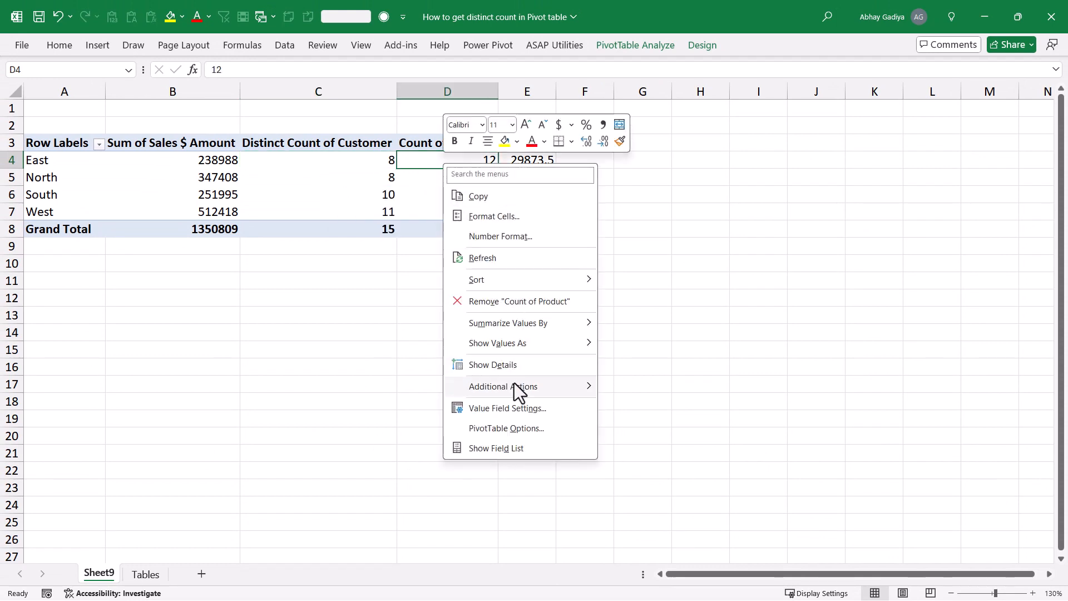
left_click(520, 407)
scroll(445, 433, "down", 3)
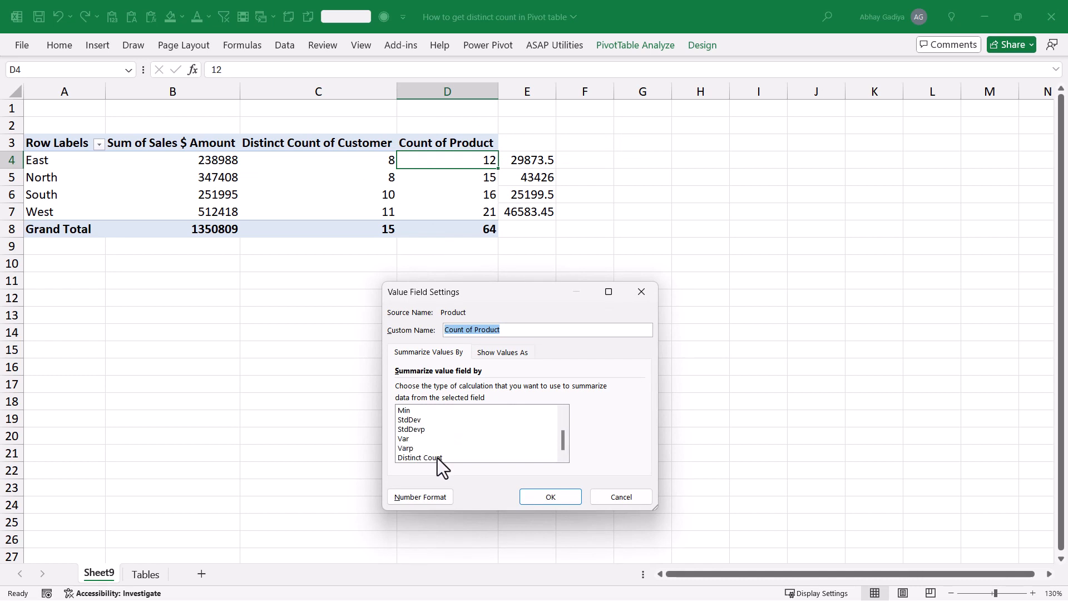
left_click(437, 457)
left_click(558, 494)
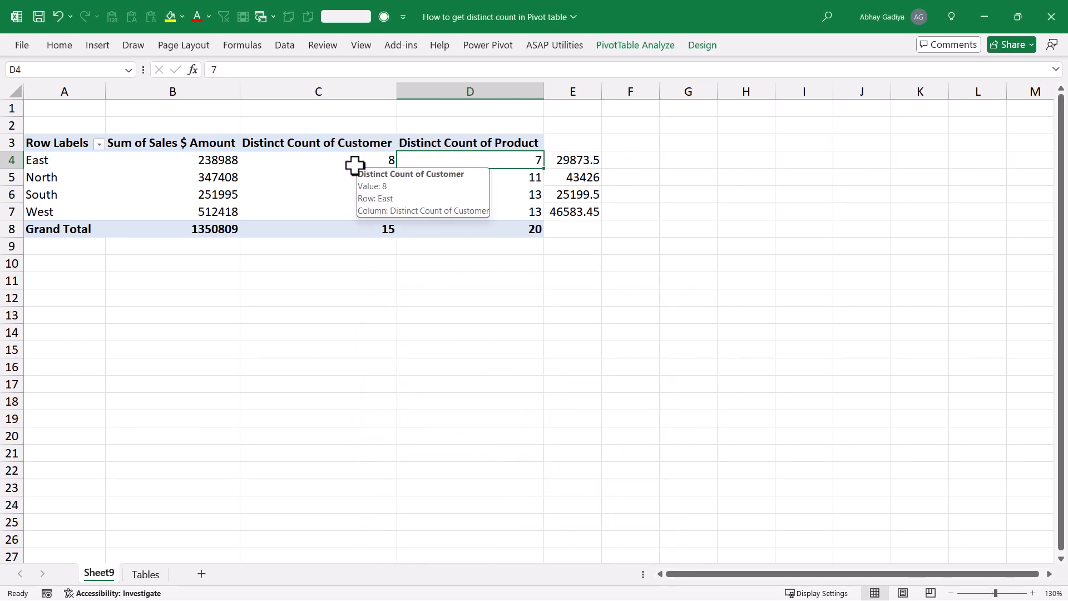
Enter the header "Avg Sales per customer" in E3 with wrapped text and the header "Avg. Per Product" in F3
left_click(571, 148)
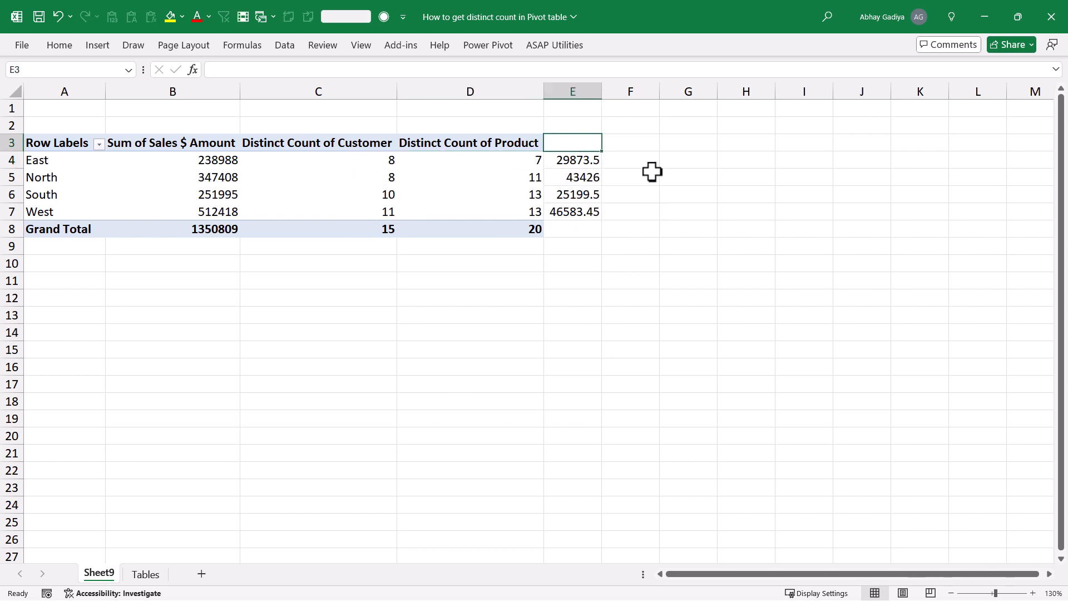
type("Avg")
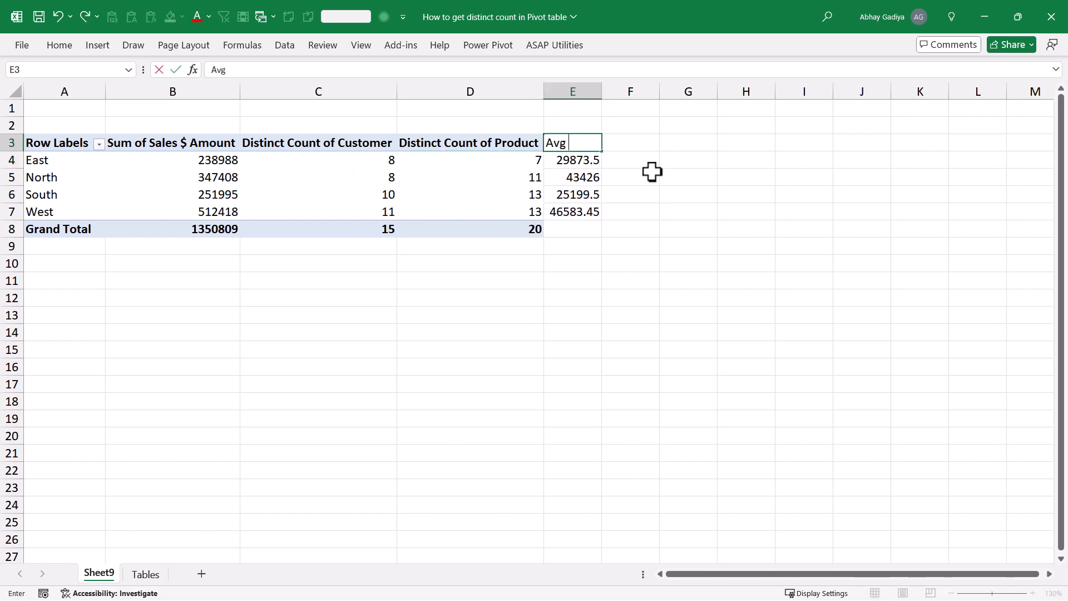
type(" Sales per customer")
key("Return")
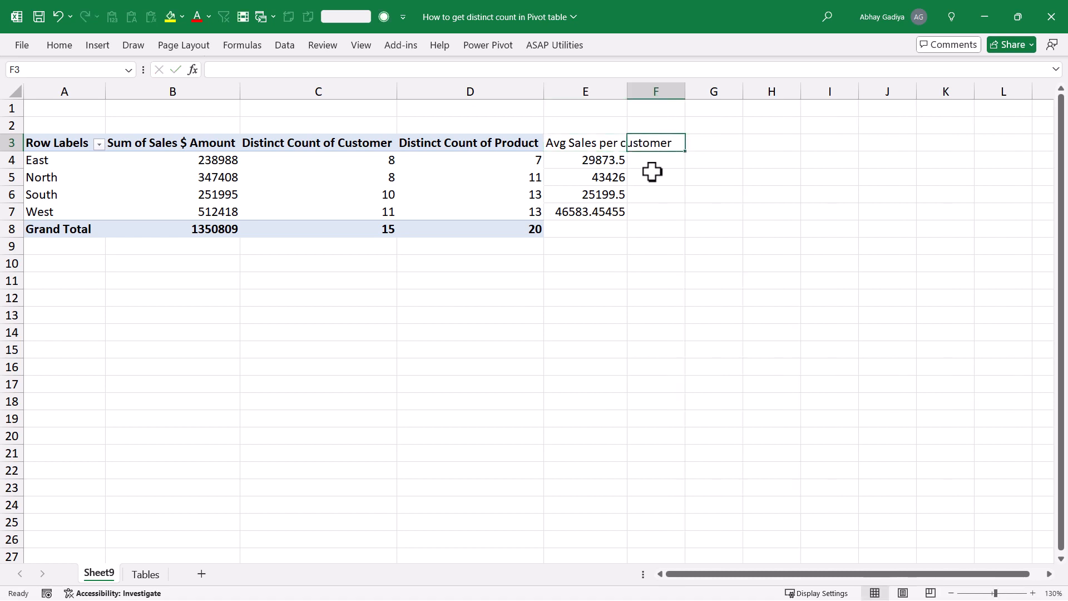
key("alt+h")
key("w")
key("Right")
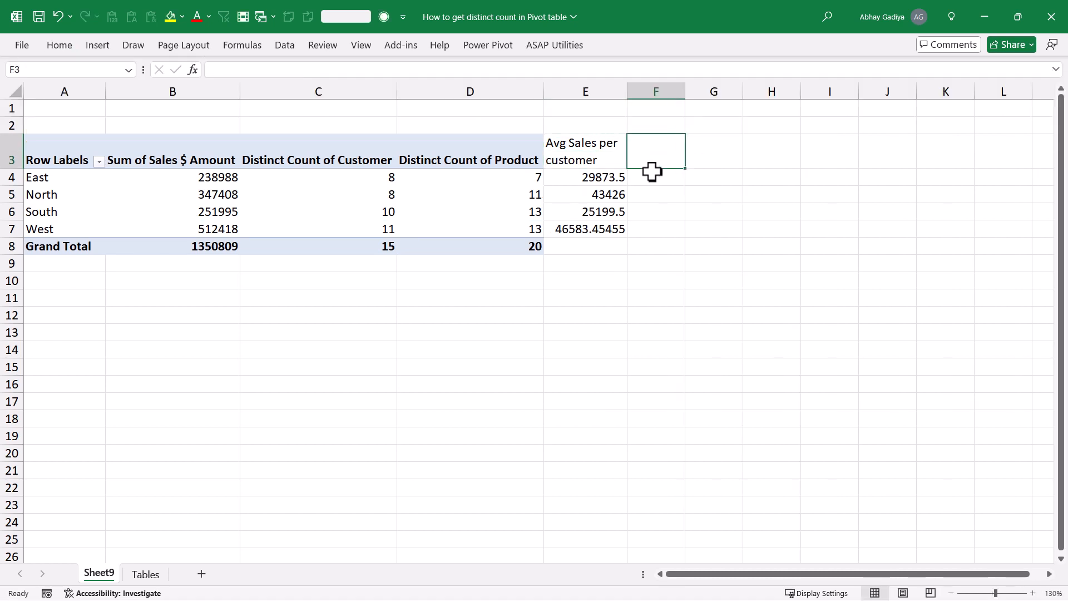
type("Avg. Per Product")
key("Return")
Calculate East's average sales per product in F4 as B4 divided by D4, and fill the formula down to F7
type("=")
key("Left")
key("Left")
key("Left")
key("Left")
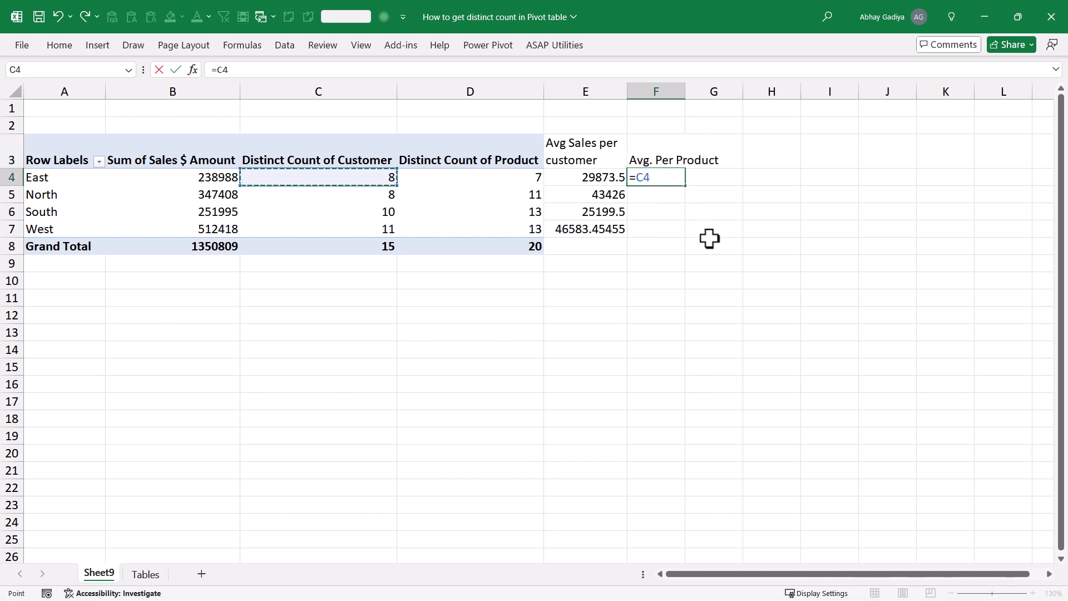
type("/")
key("Left")
key("Left")
key("Return")
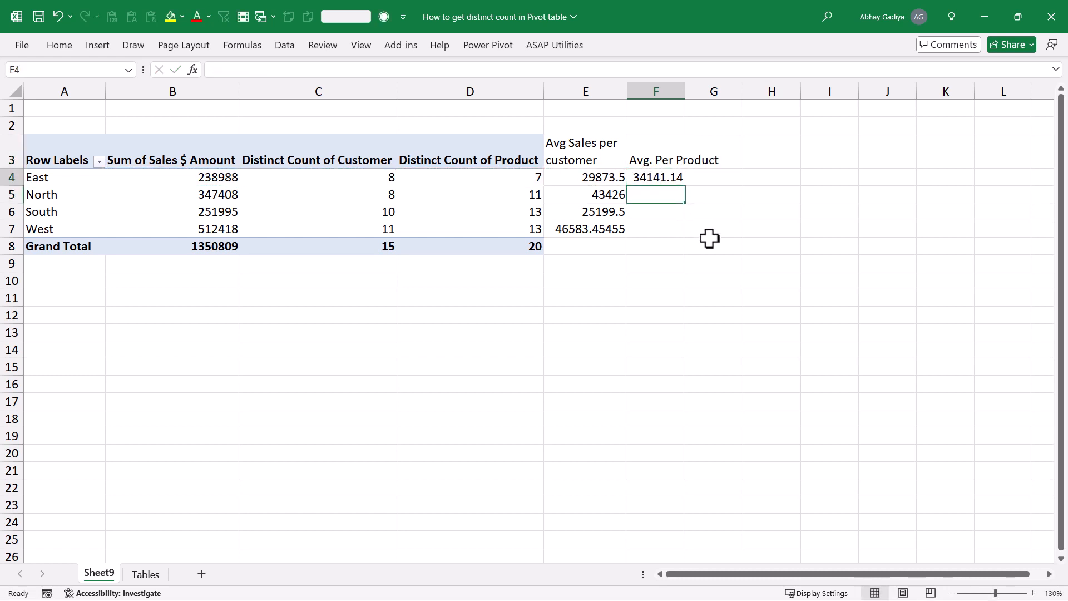
key("Up")
left_click_drag(684, 185, 677, 232)
Format the averages in E4:F7 with comma thousands separators and no decimal places
left_click_drag(616, 176, 654, 236)
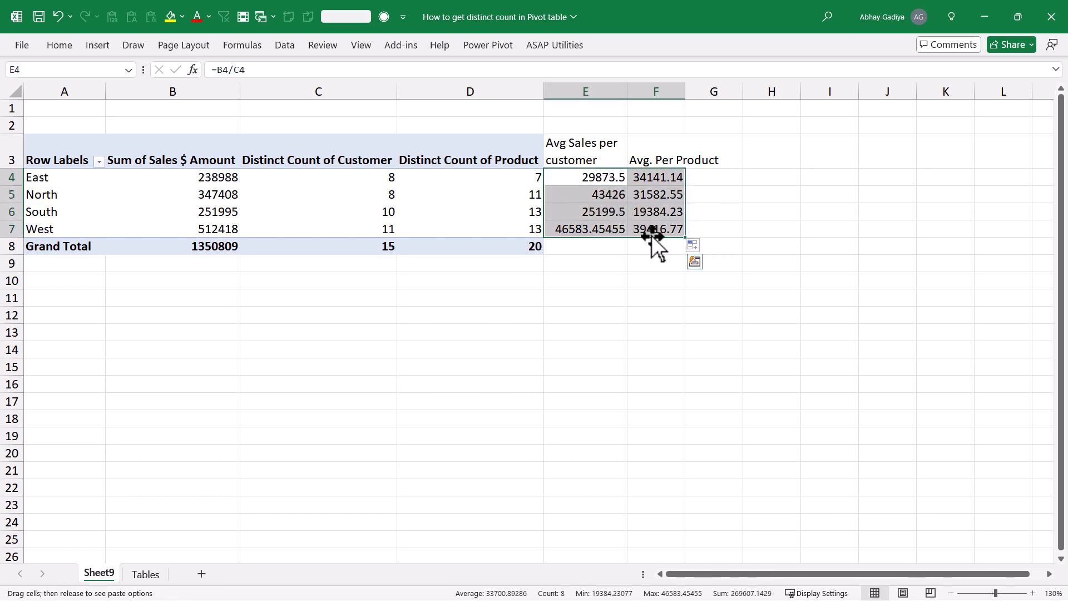
right_click(653, 229)
left_click(815, 74)
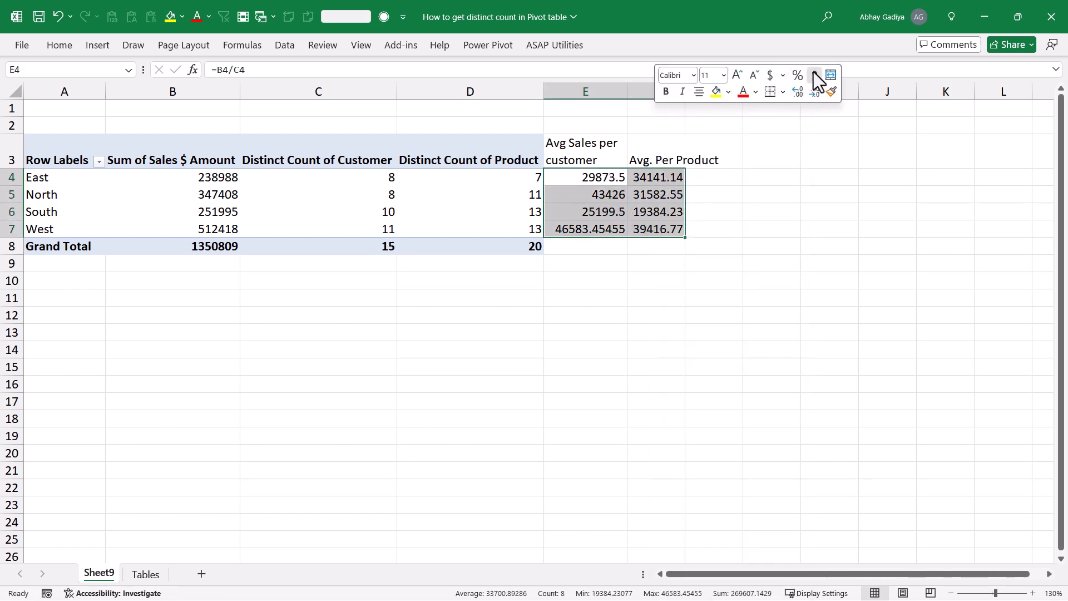
left_click(815, 93)
left_click(815, 93)
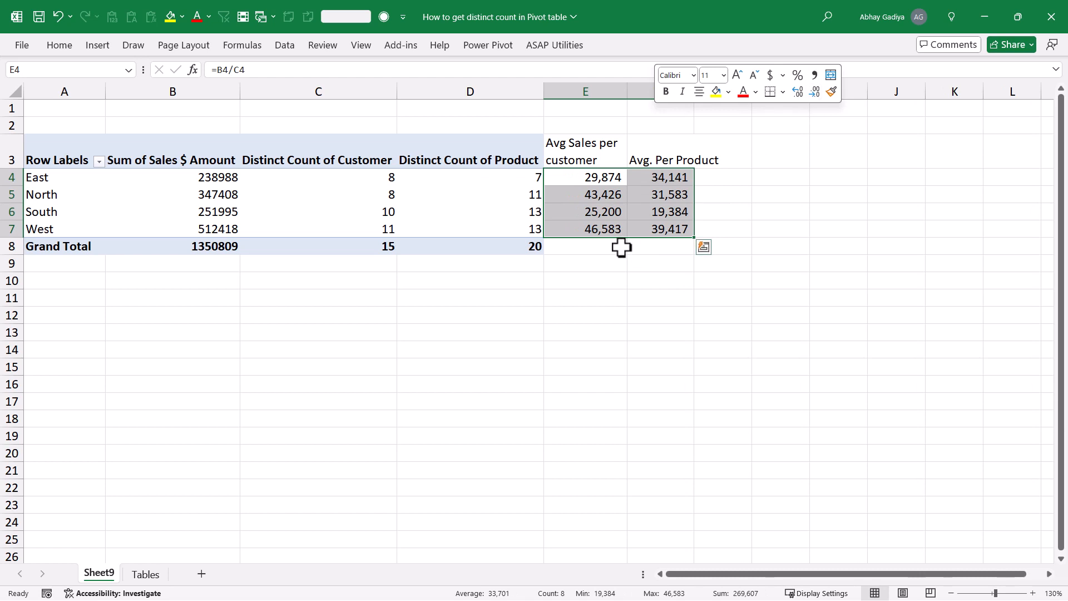
left_click(612, 263)
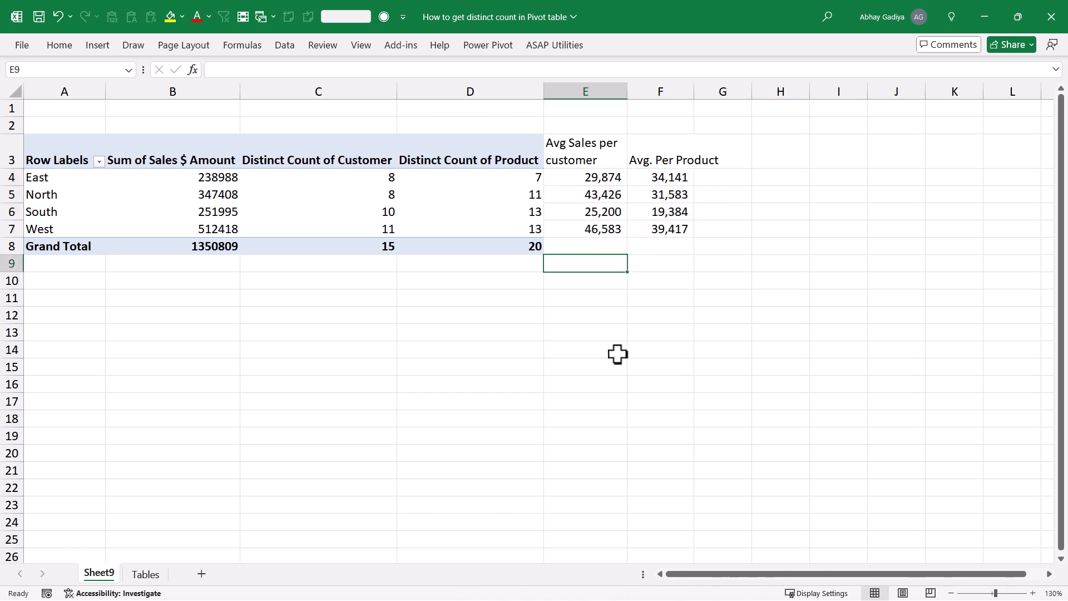